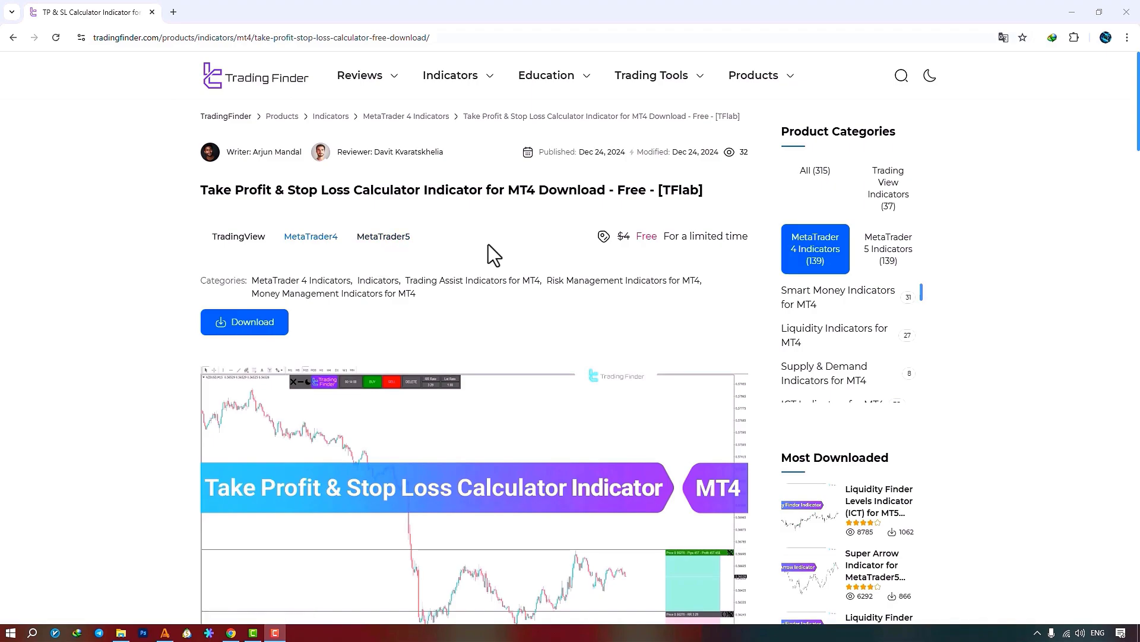
# Scroll through the TradingFinder TP & SL Calculator page, then switch to the MT4 GBPUSD M5 chart.
pyautogui.scroll(-7, 488, 244)
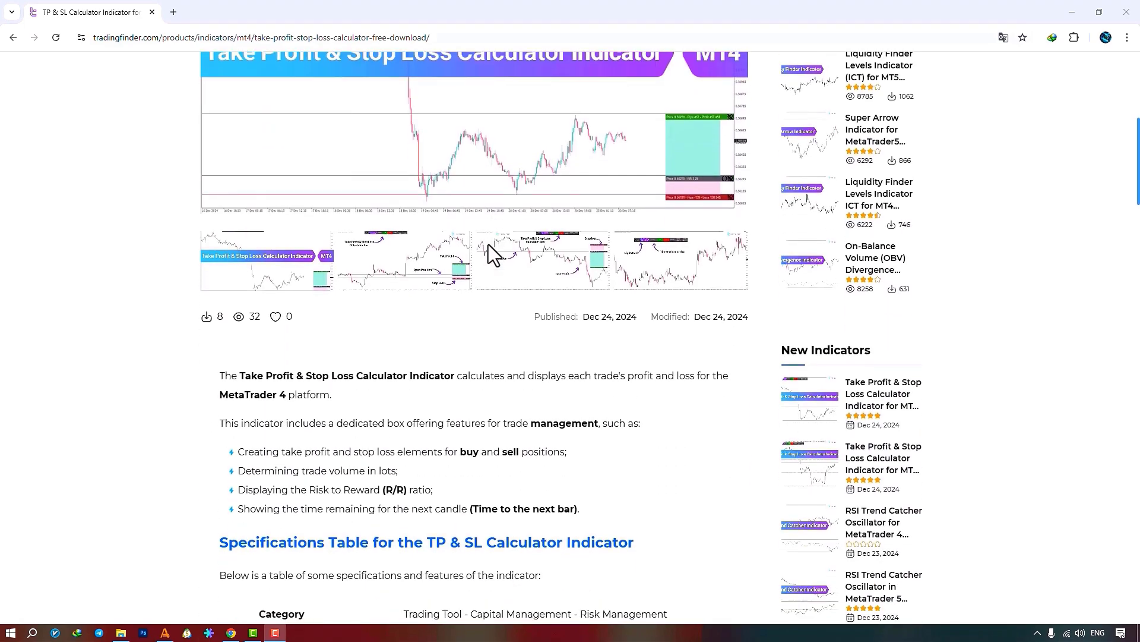
pyautogui.scroll(-8, 488, 244)
pyautogui.scroll(-7, 488, 244)
pyautogui.scroll(-5, 488, 244)
pyautogui.scroll(5, 489, 244)
pyautogui.scroll(10, 489, 244)
pyautogui.scroll(8, 488, 244)
pyautogui.scroll(6, 488, 244)
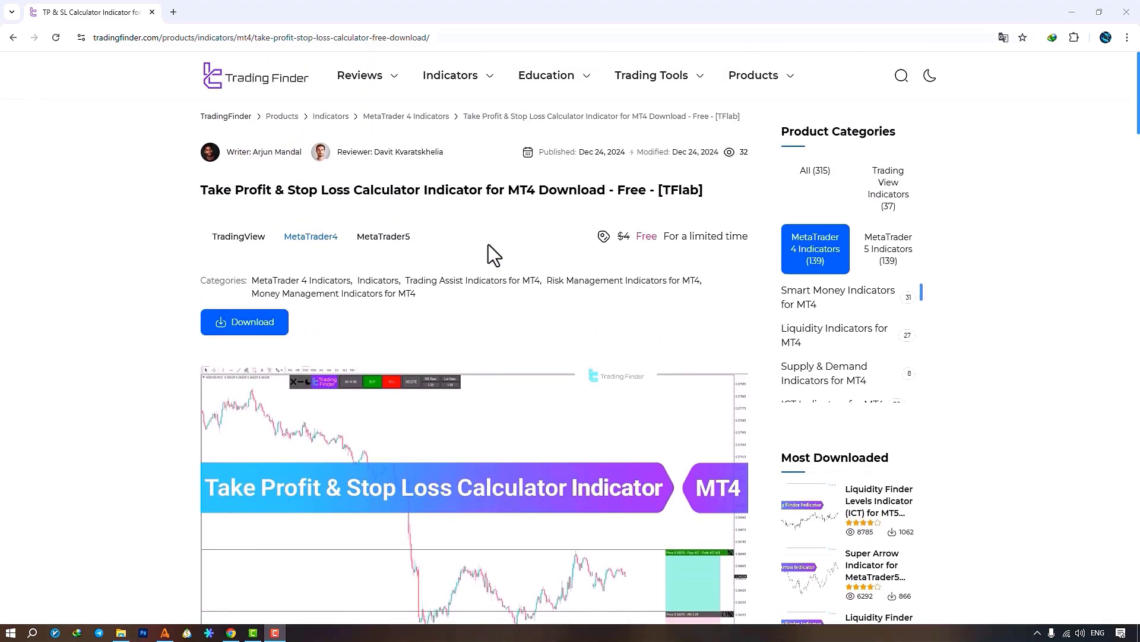
pyautogui.hotkey('alt', 'Tab')
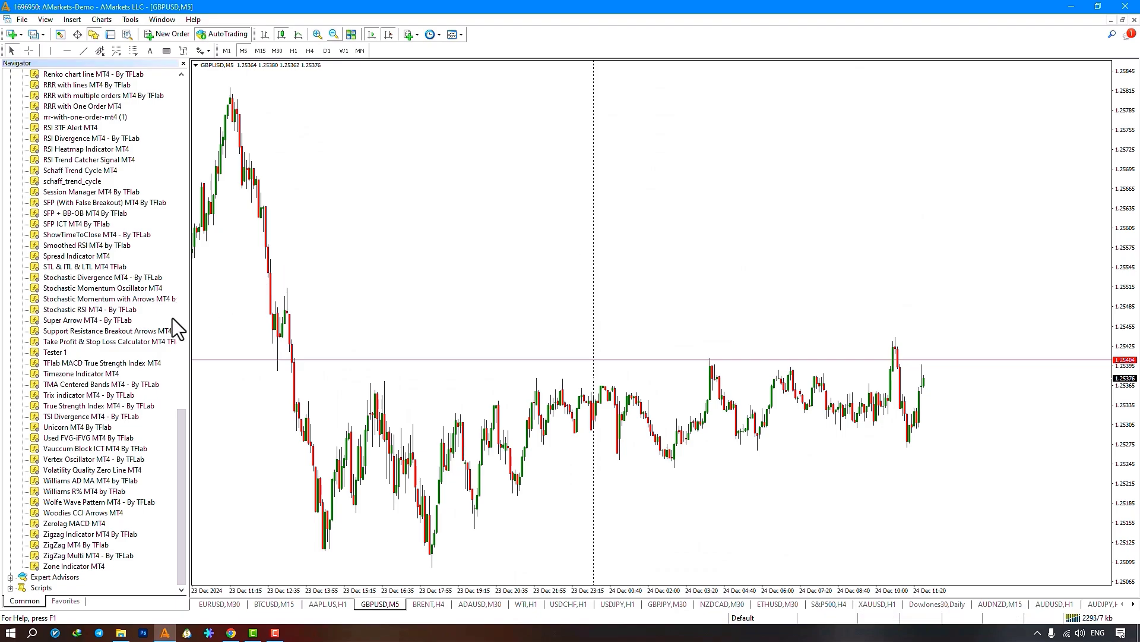
# Attach the Take Profit & Stop Loss Calculator to the GBPUSD M5 chart with Allow DLL imports ticked.
pyautogui.moveTo(137, 344); pyautogui.dragTo(404, 301)
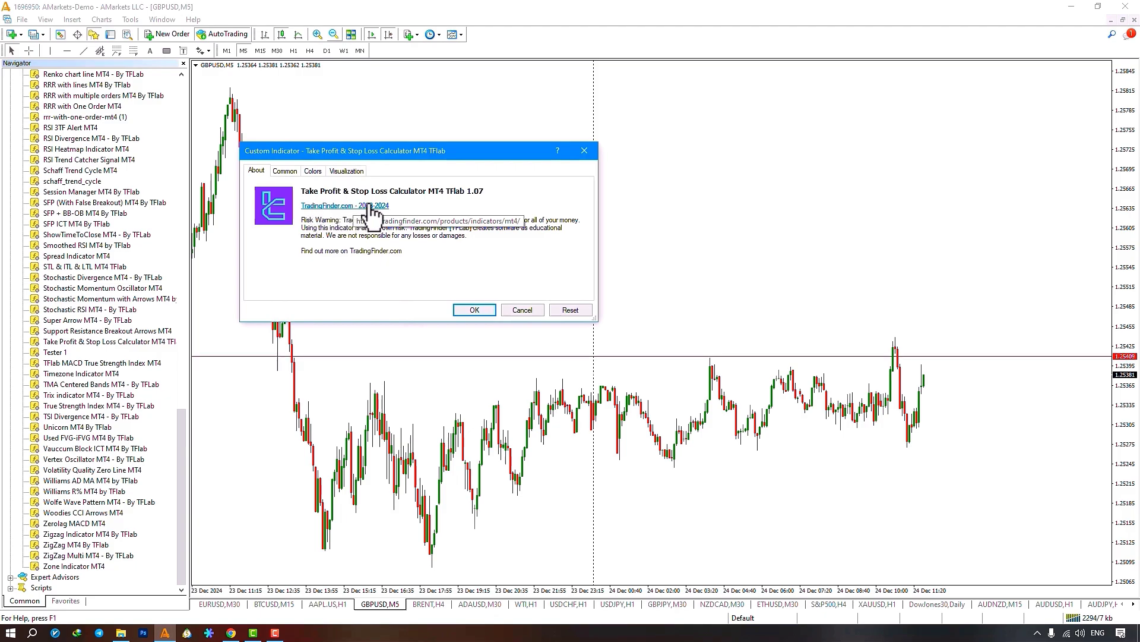
pyautogui.click(289, 172)
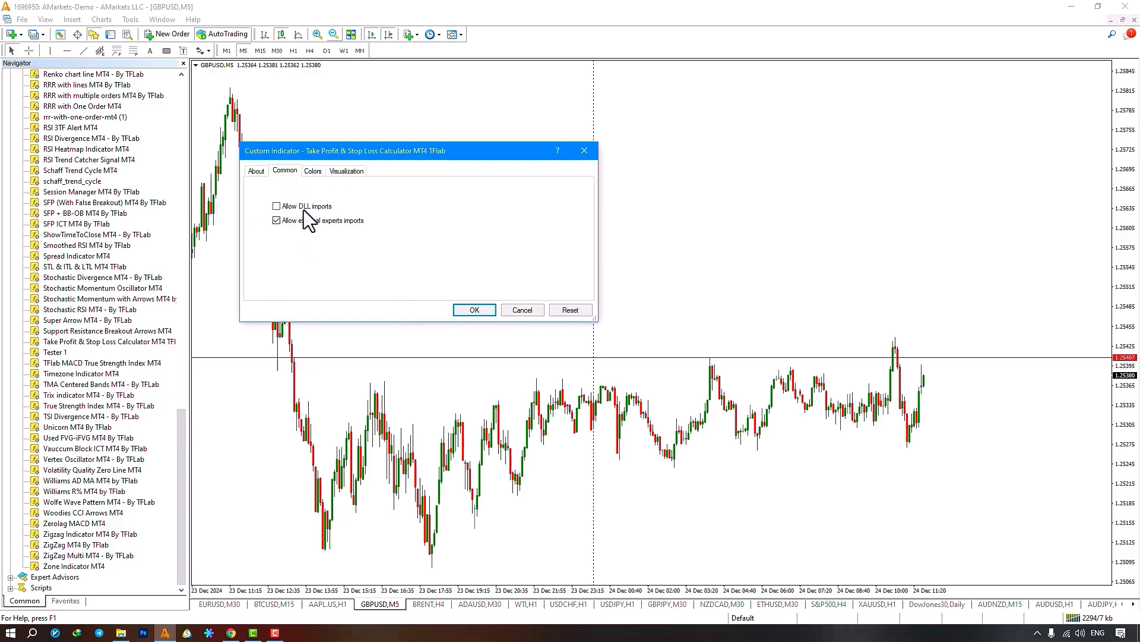
pyautogui.click(277, 206)
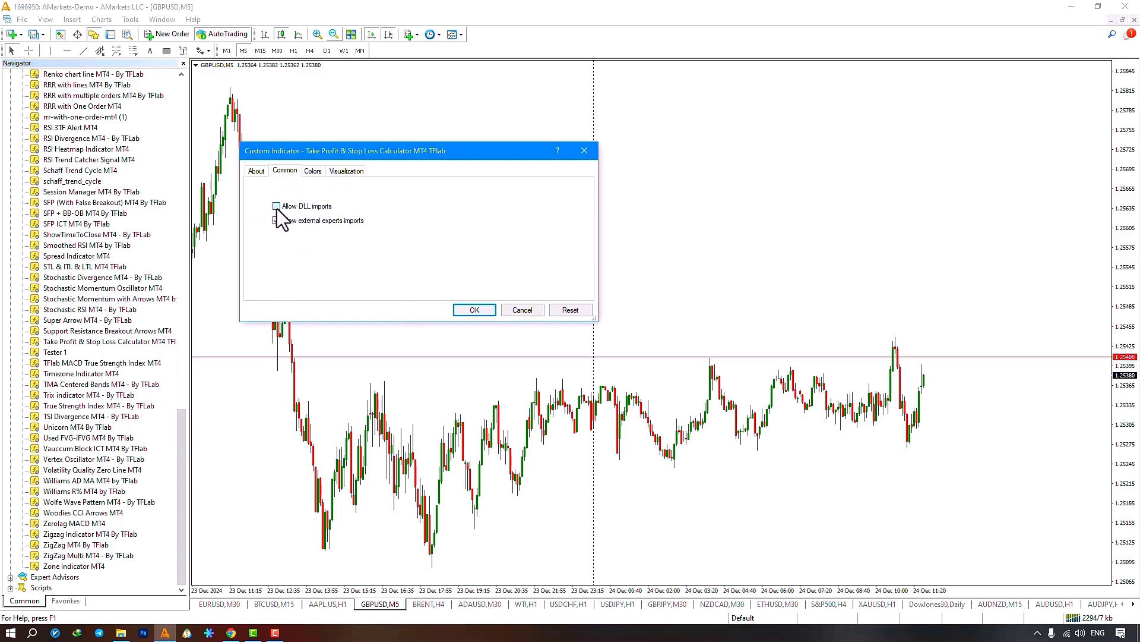
pyautogui.click(474, 309)
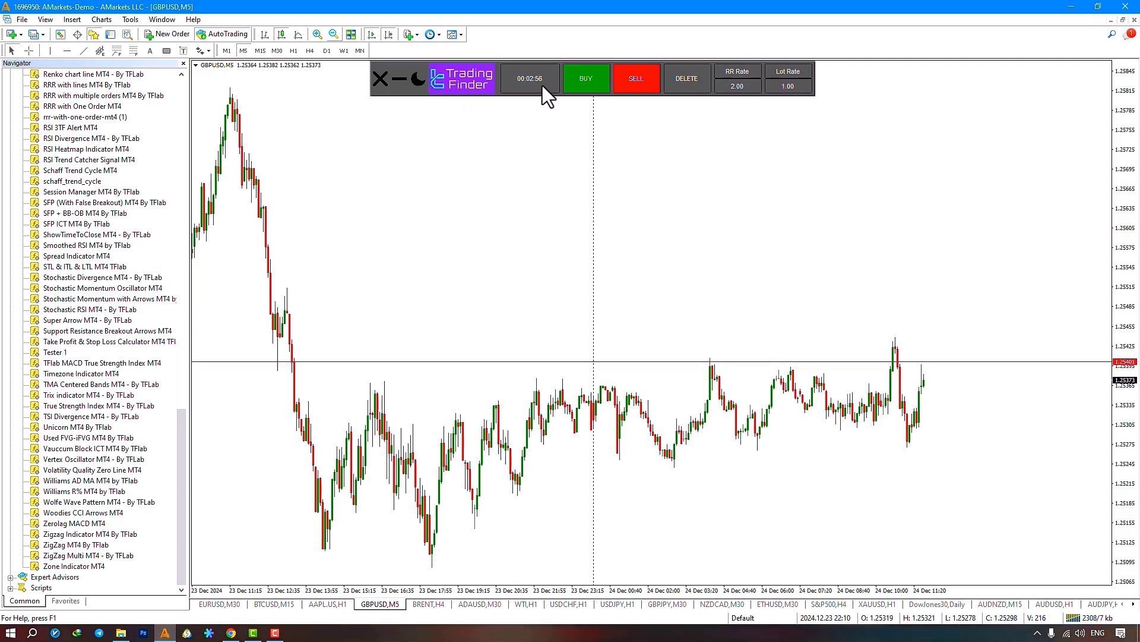
pyautogui.click(594, 84)
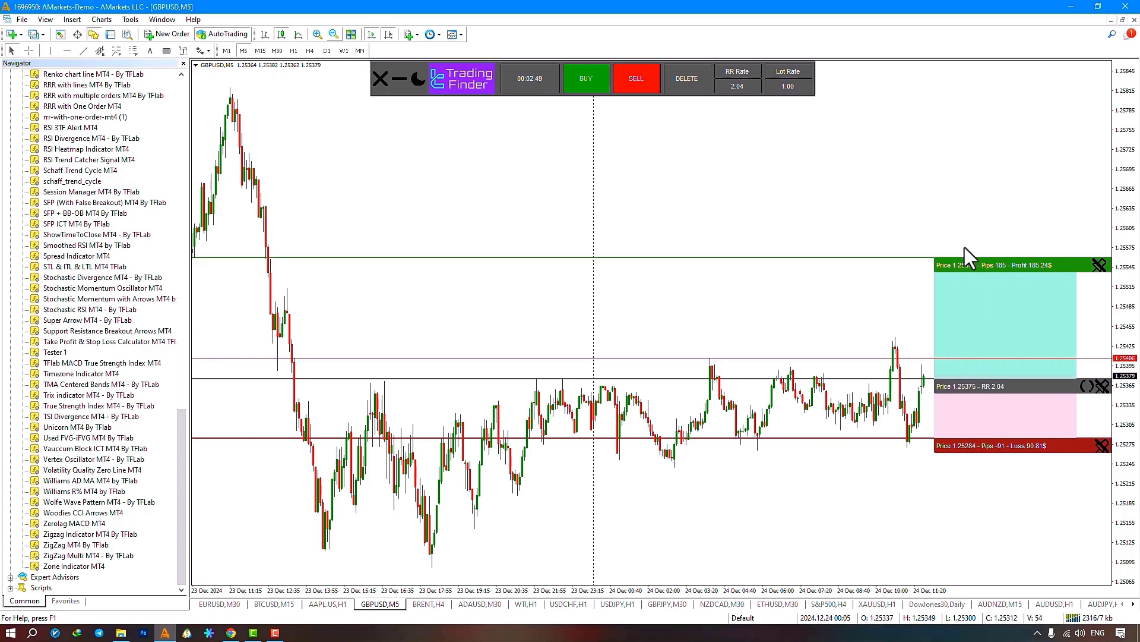
pyautogui.click(638, 82)
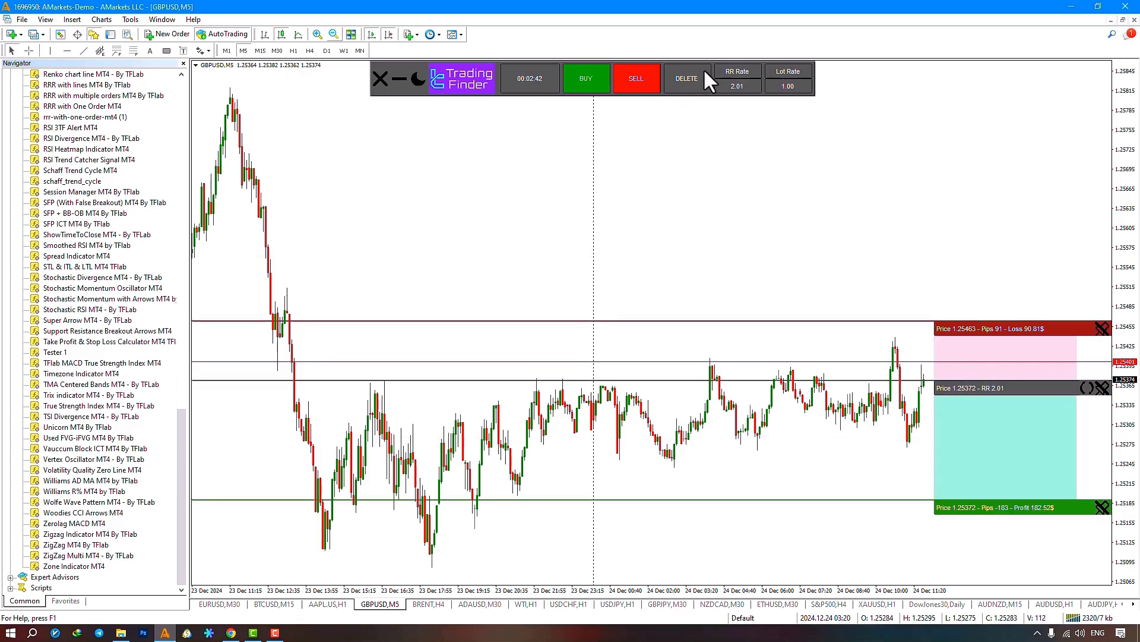
pyautogui.click(689, 82)
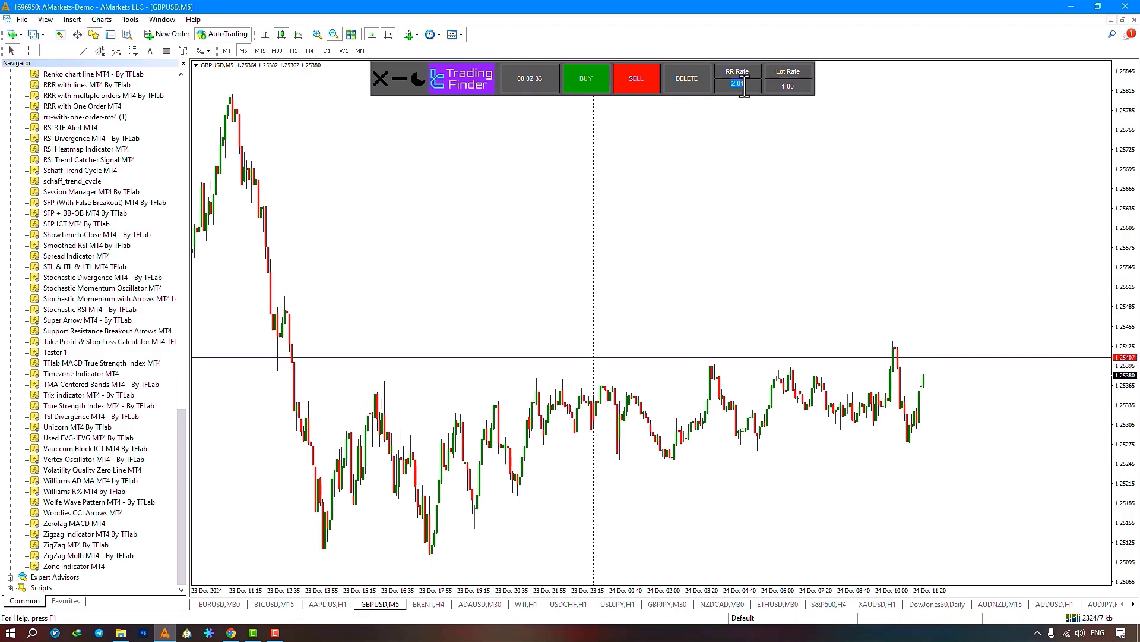
# Set the calculator panel's Lot Rate to 3.2.
pyautogui.press('BackSpace')
pyautogui.write('3')
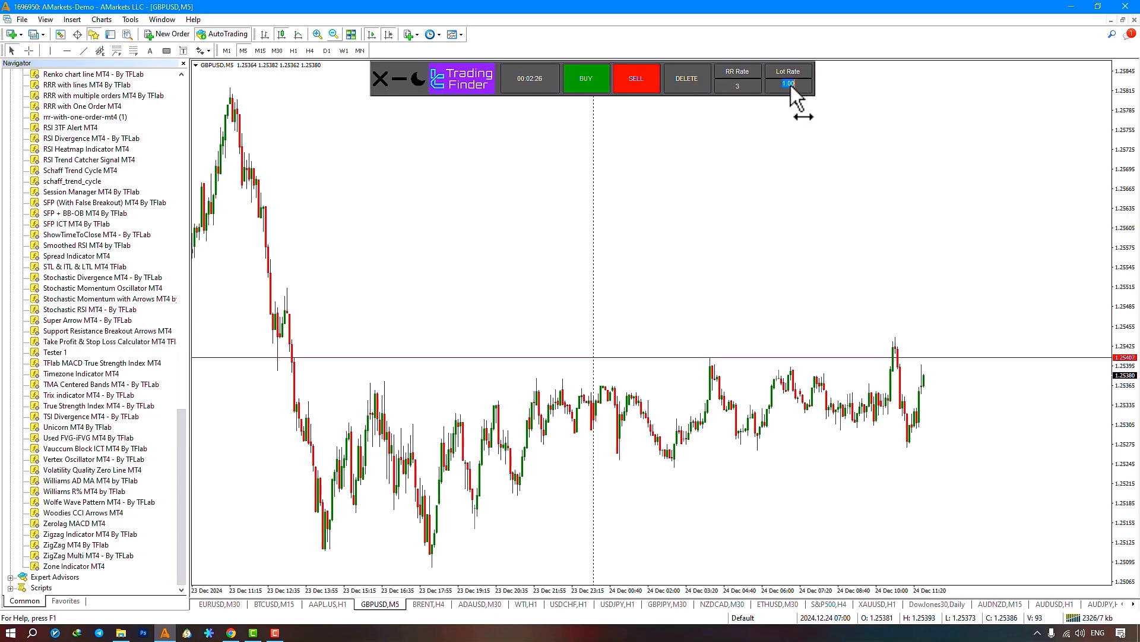
pyautogui.write('3.2')
pyautogui.press('BackSpace')
pyautogui.press('BackSpace')
pyautogui.press('BackSpace')
pyautogui.write('3.2')
# Place a buy setup, delete it, and place a fresh buy setup at RR 2.05.
pyautogui.click(590, 83)
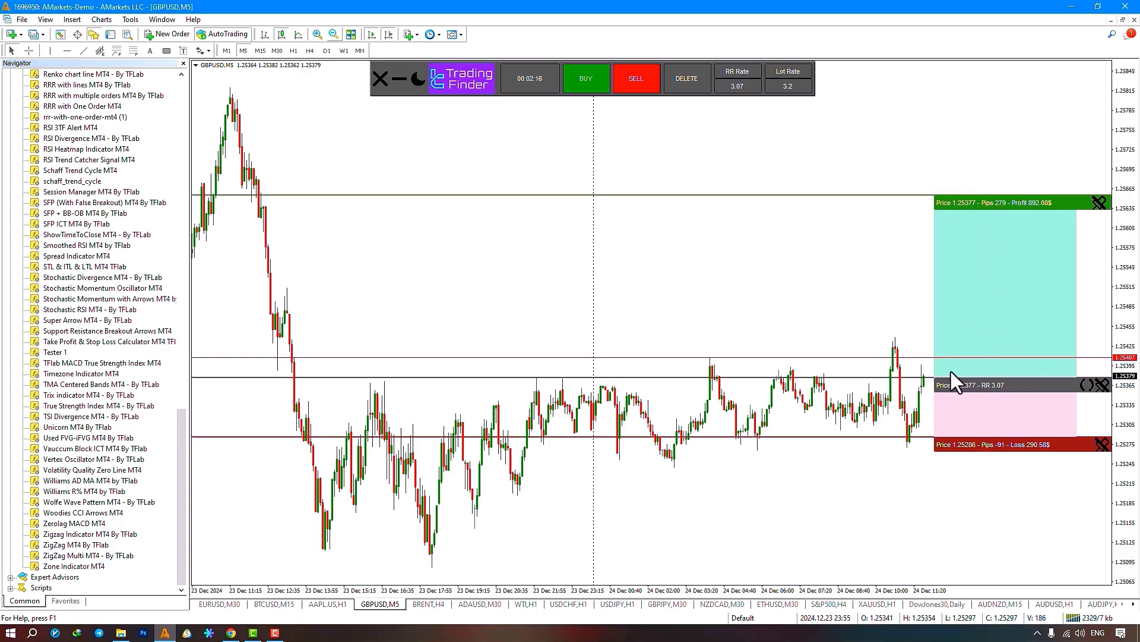
pyautogui.click(695, 88)
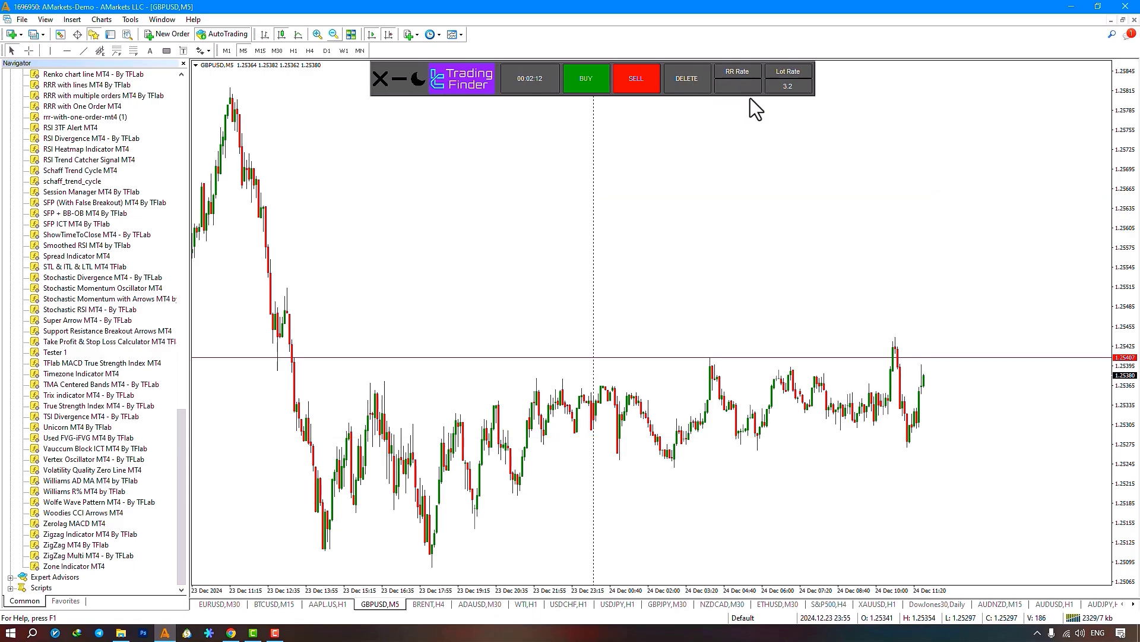
pyautogui.click(592, 80)
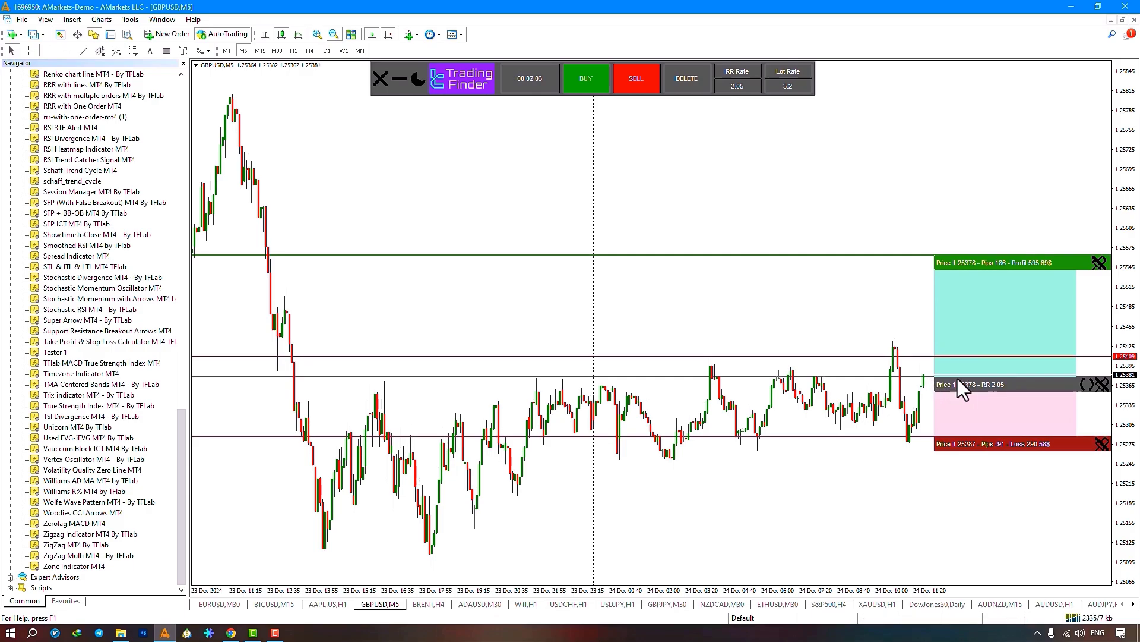
pyautogui.moveTo(948, 381)
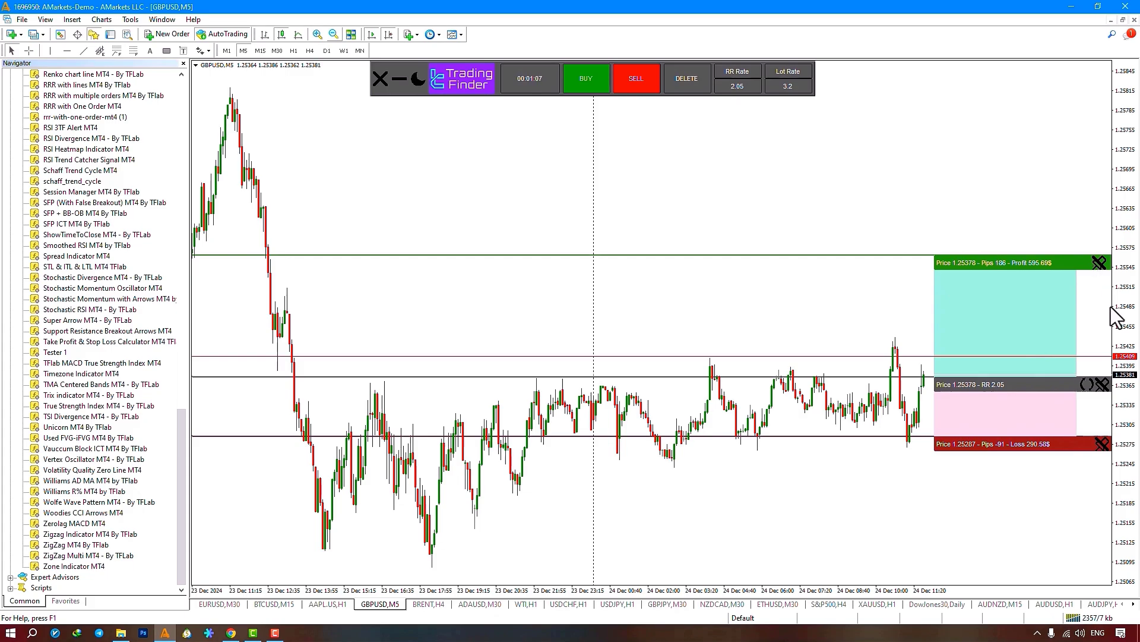
# Adjust the take-profit, entry (1.25371) and stop-loss (1.25313) levels, toggling their locks.
pyautogui.moveTo(1043, 263); pyautogui.dragTo(1038, 239)
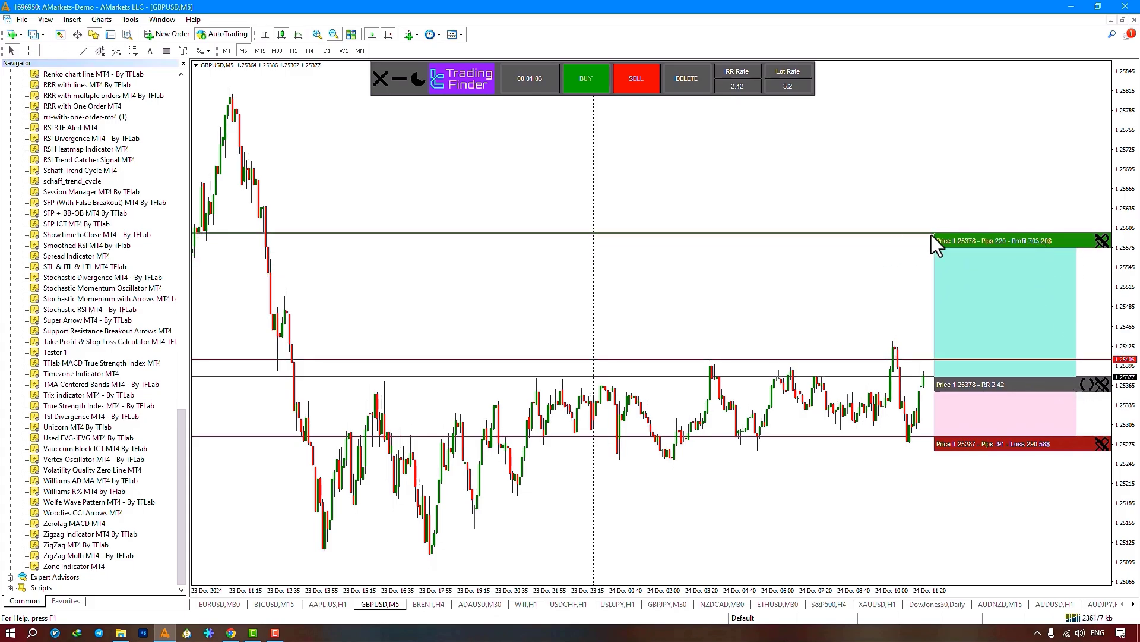
pyautogui.click(1102, 241)
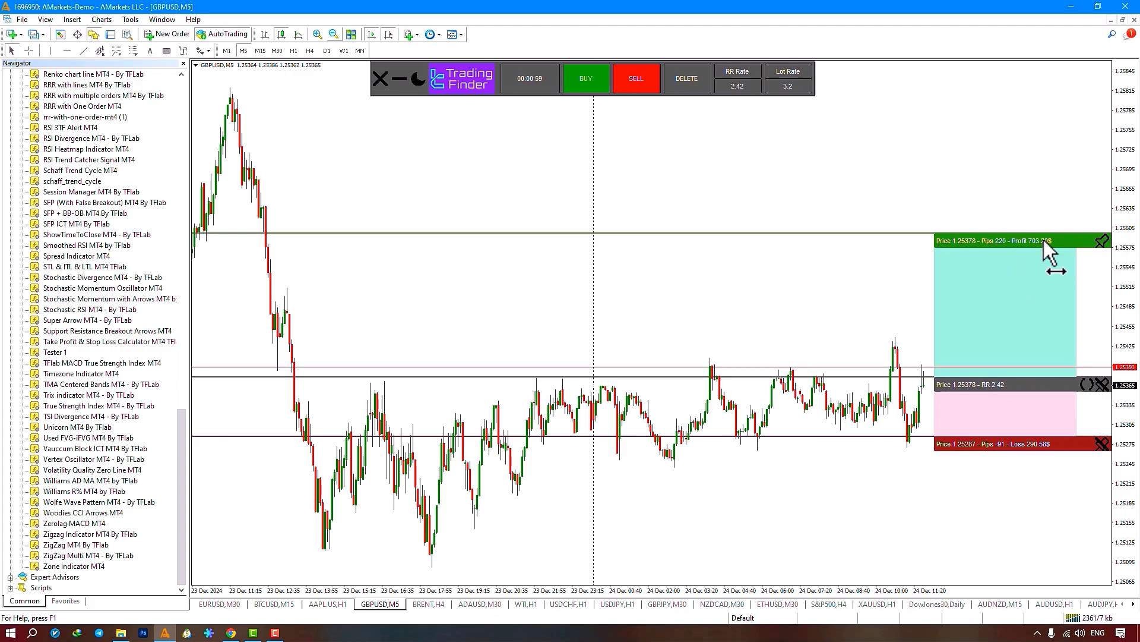
pyautogui.scroll(2, 1043, 240)
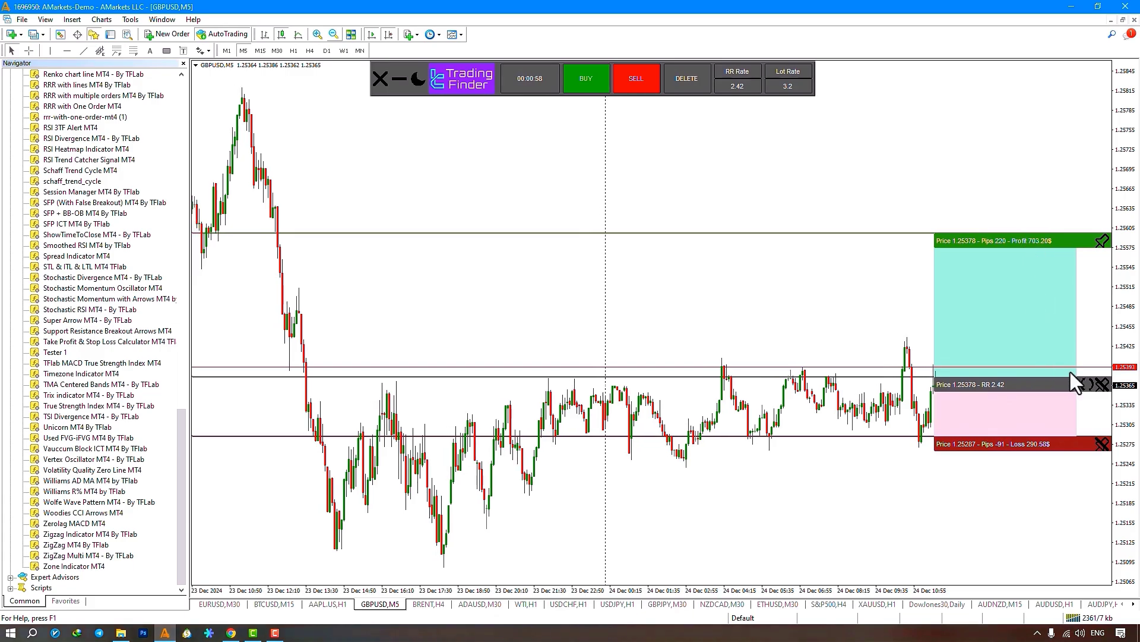
pyautogui.moveTo(1054, 384); pyautogui.dragTo(1051, 389)
pyautogui.click(1103, 389)
pyautogui.moveTo(1051, 444); pyautogui.dragTo(1039, 426)
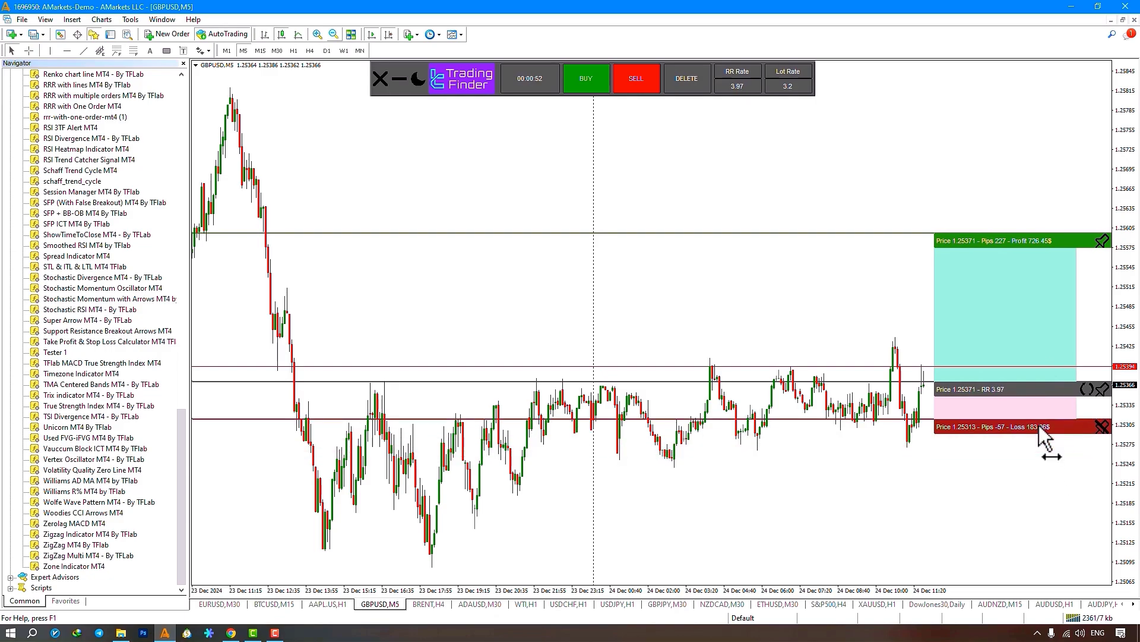
pyautogui.click(1103, 426)
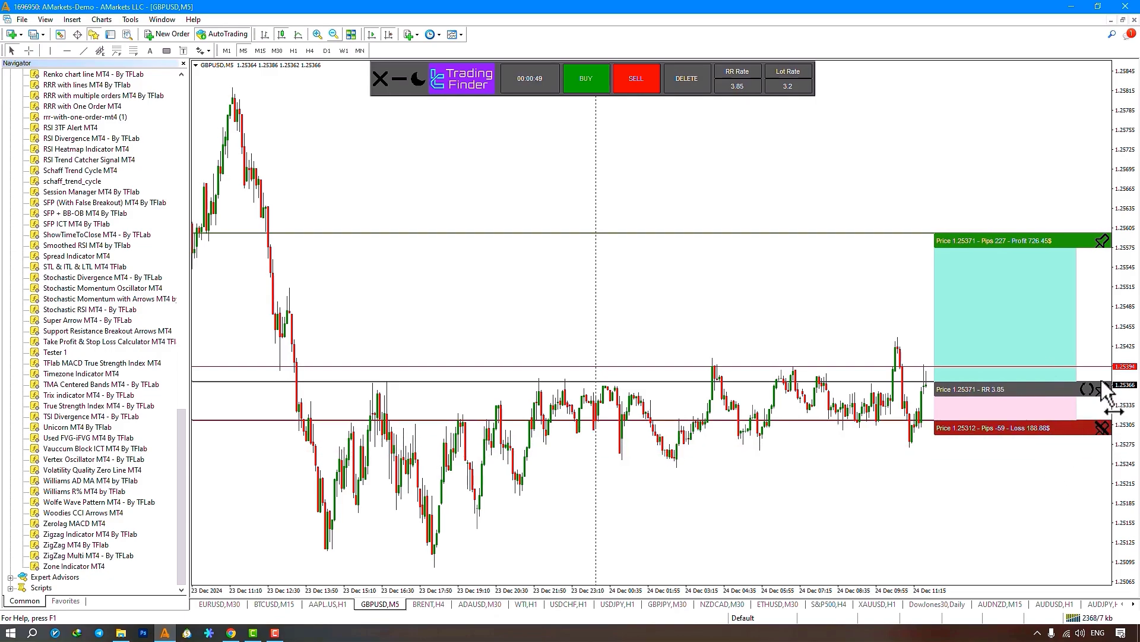
# Raise the entry to about 1.25384, unpin take profit, and switch the setup to sell.
pyautogui.moveTo(1102, 380); pyautogui.dragTo(1102, 373)
pyautogui.click(1103, 240)
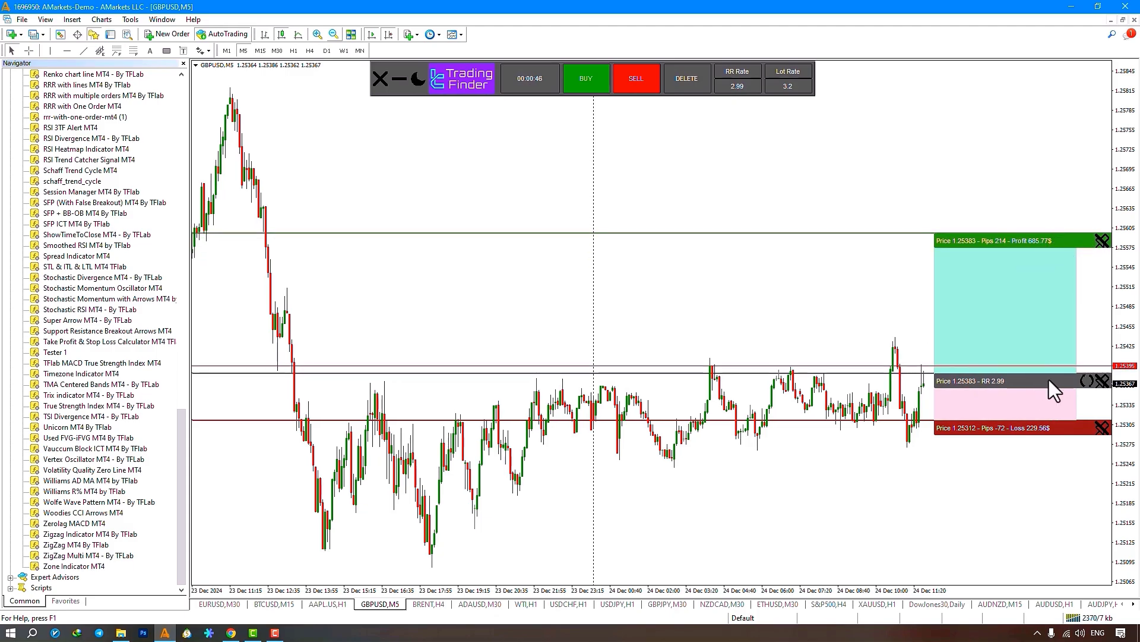
pyautogui.click(1087, 381)
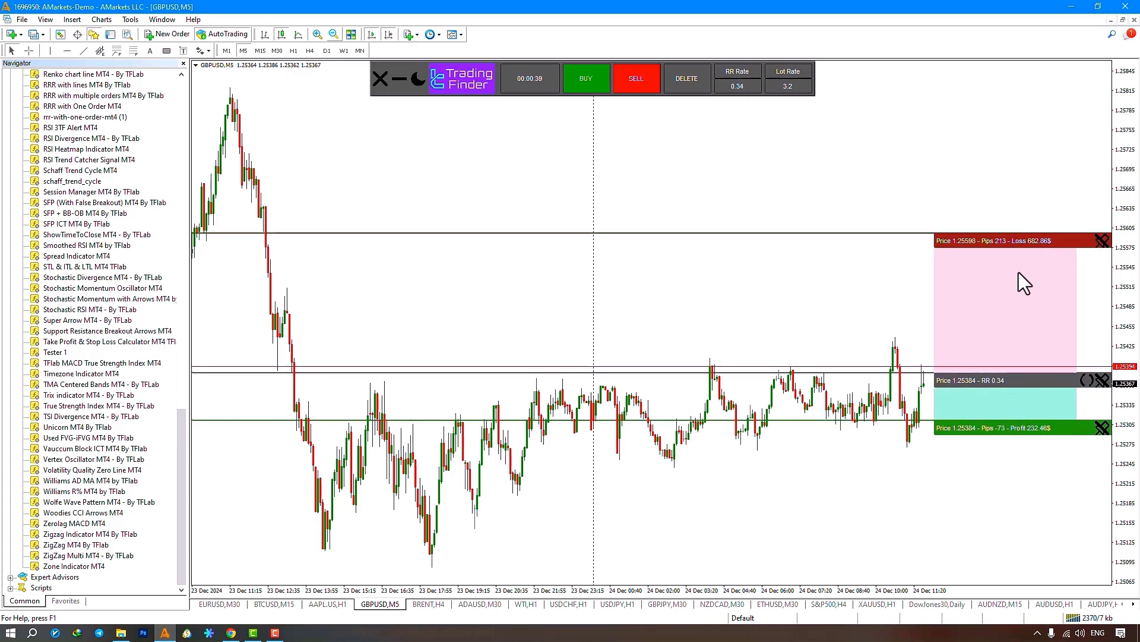
pyautogui.click(1088, 380)
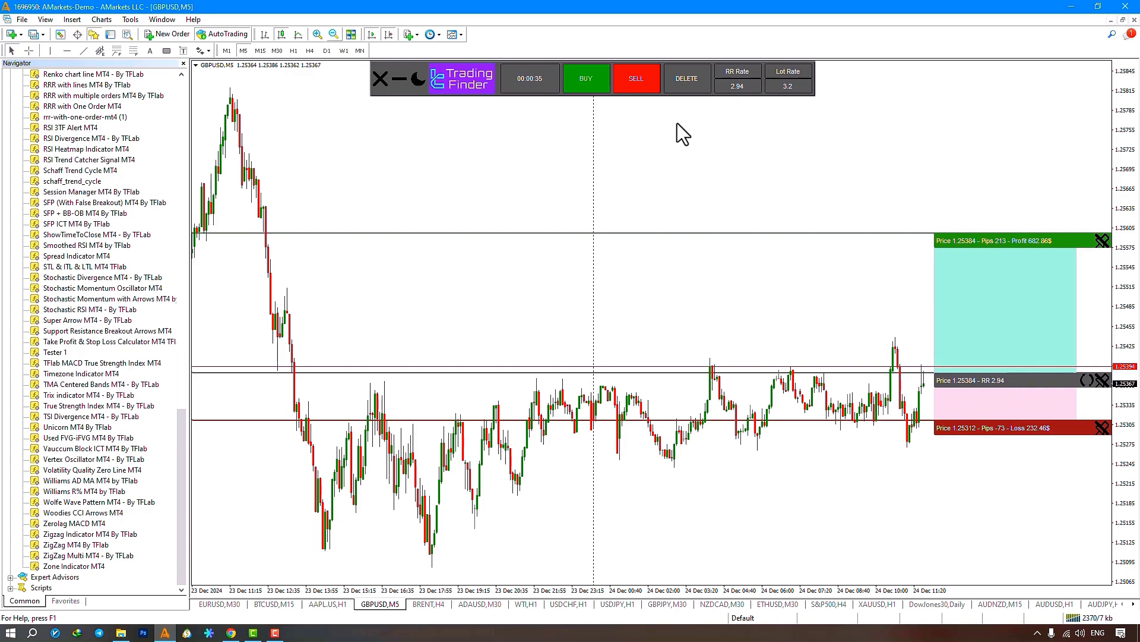
pyautogui.click(644, 73)
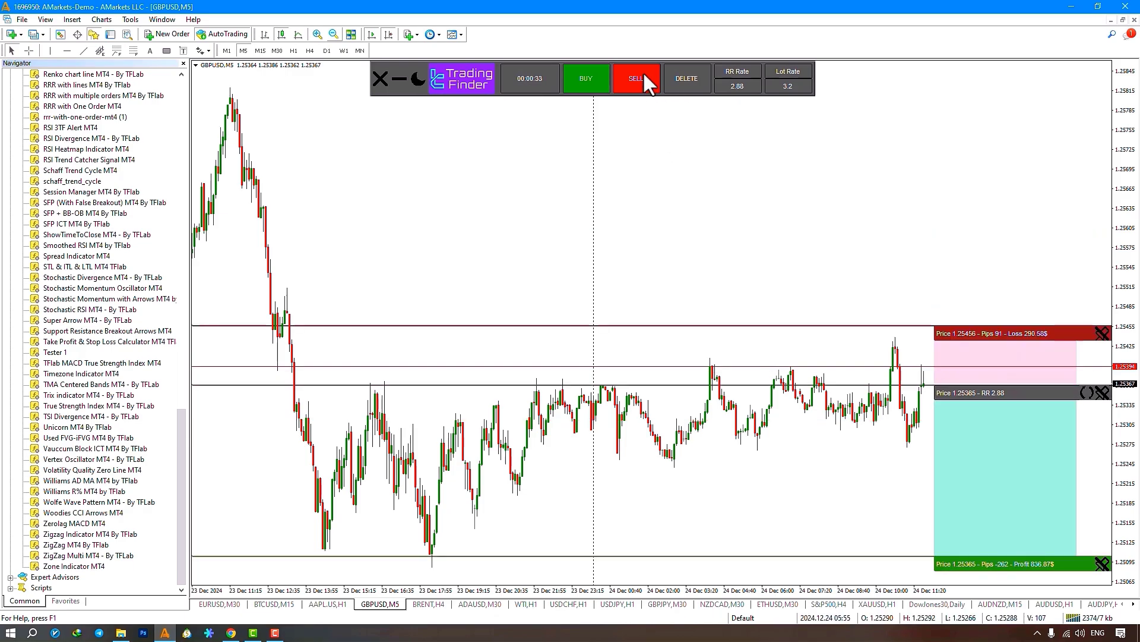
# Switch the setup back to a buy at RR 2.94 and clear the RR Rate value.
pyautogui.click(593, 90)
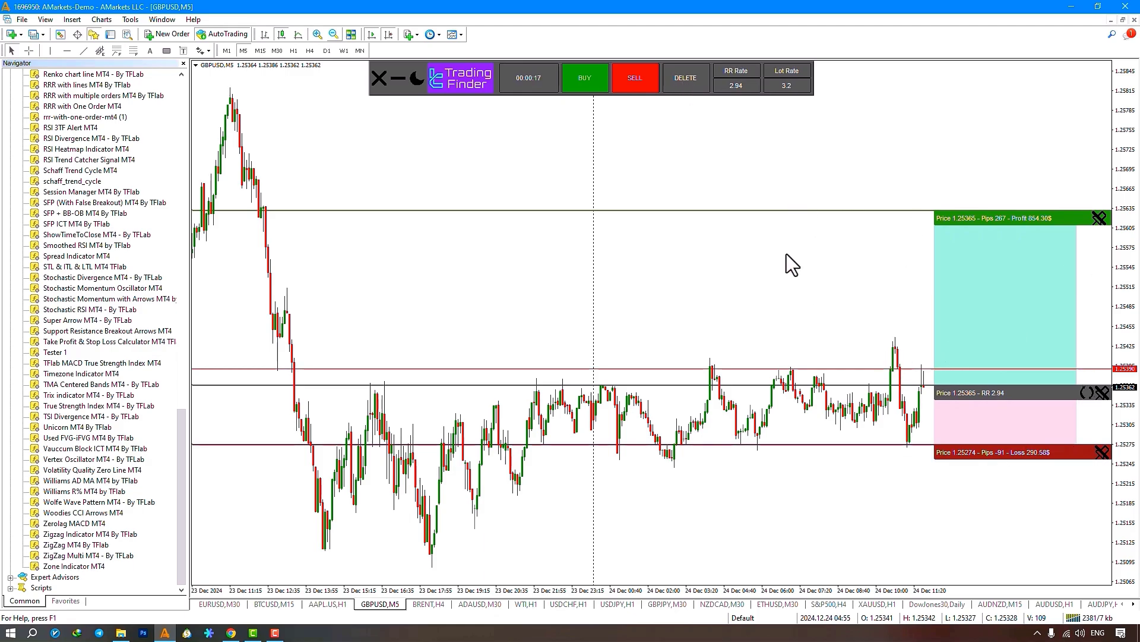
pyautogui.press('BackSpace')
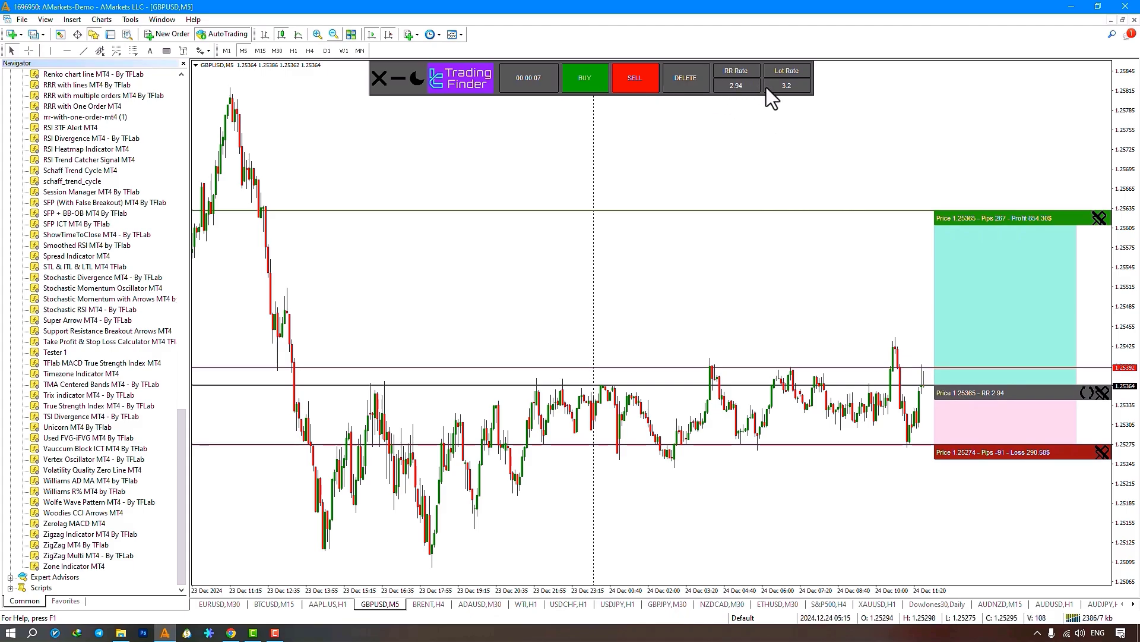
# Remove the existing TP and SL boxes from the chart.
pyautogui.click(739, 87)
pyautogui.click(740, 145)
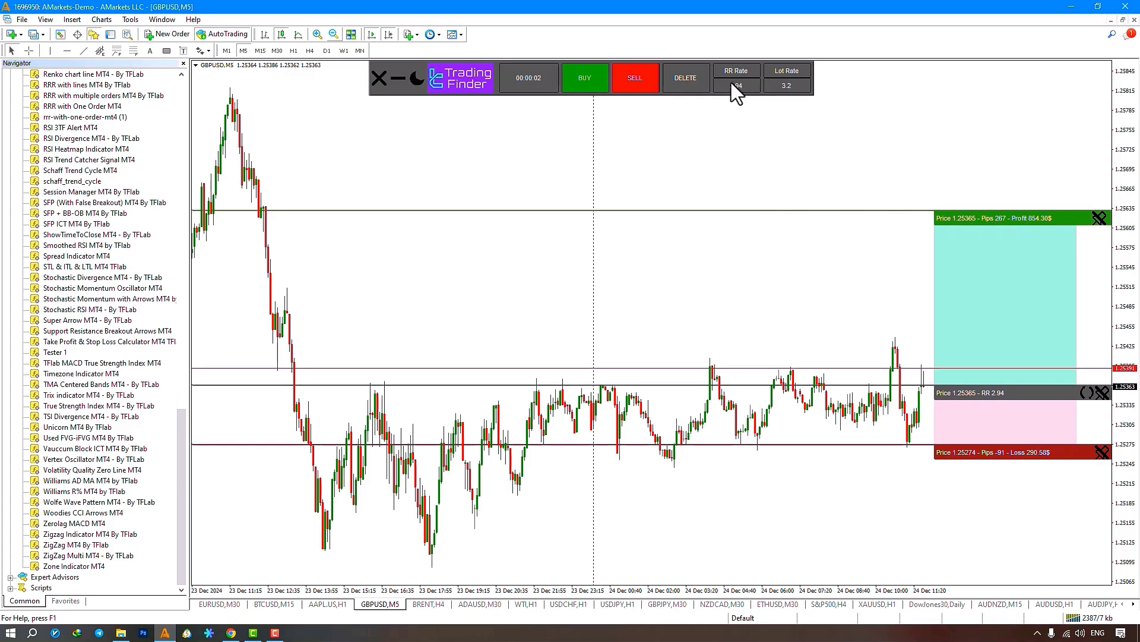
pyautogui.click(674, 83)
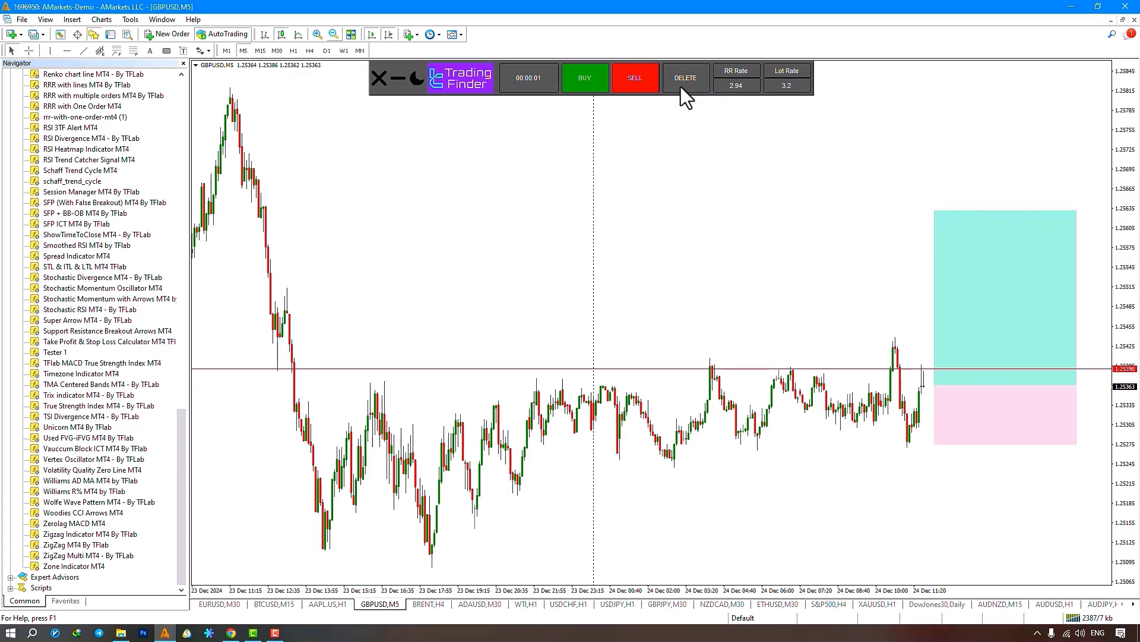
# Set RR Rate to 3, place a new buy setup at RR 3.06, and show dark box colours.
pyautogui.click(737, 88)
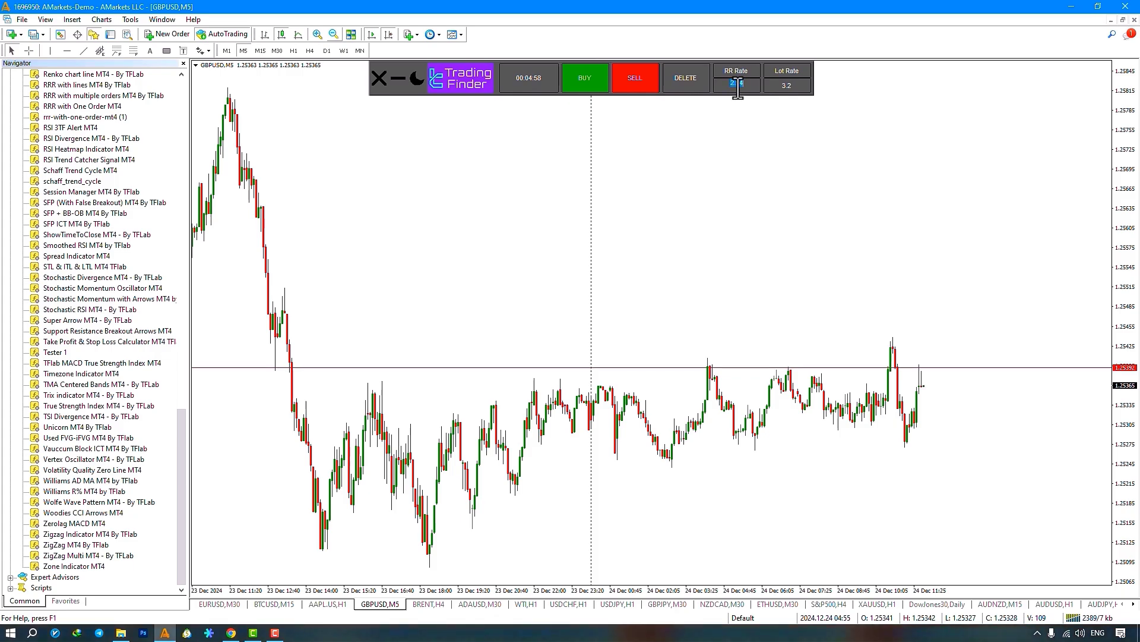
pyautogui.write('3')
pyautogui.click(591, 81)
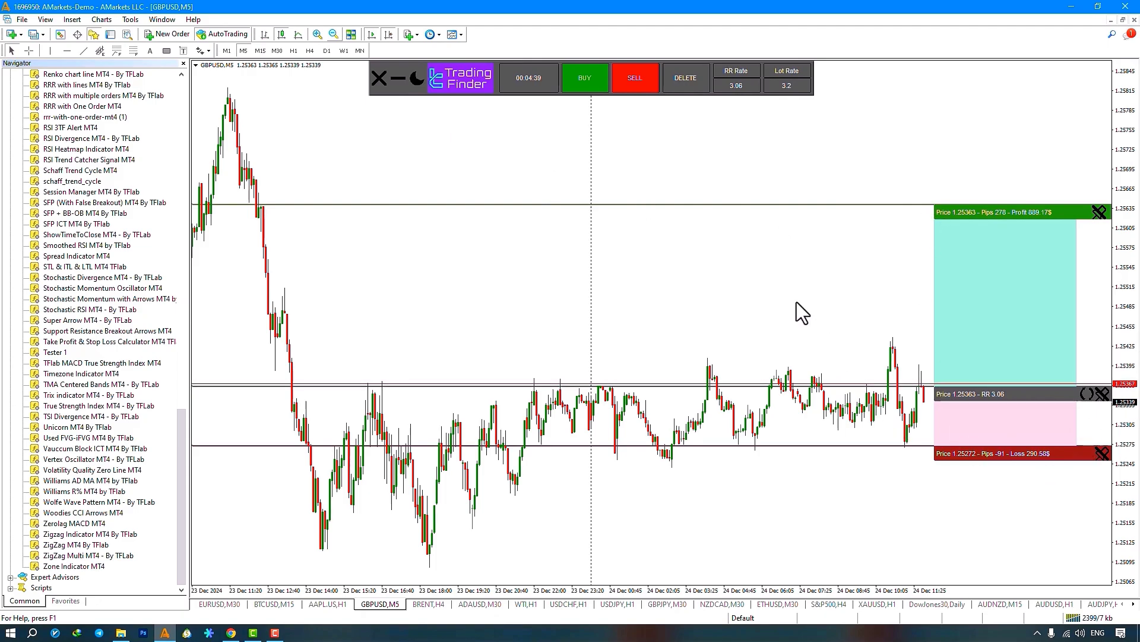
pyautogui.click(415, 78)
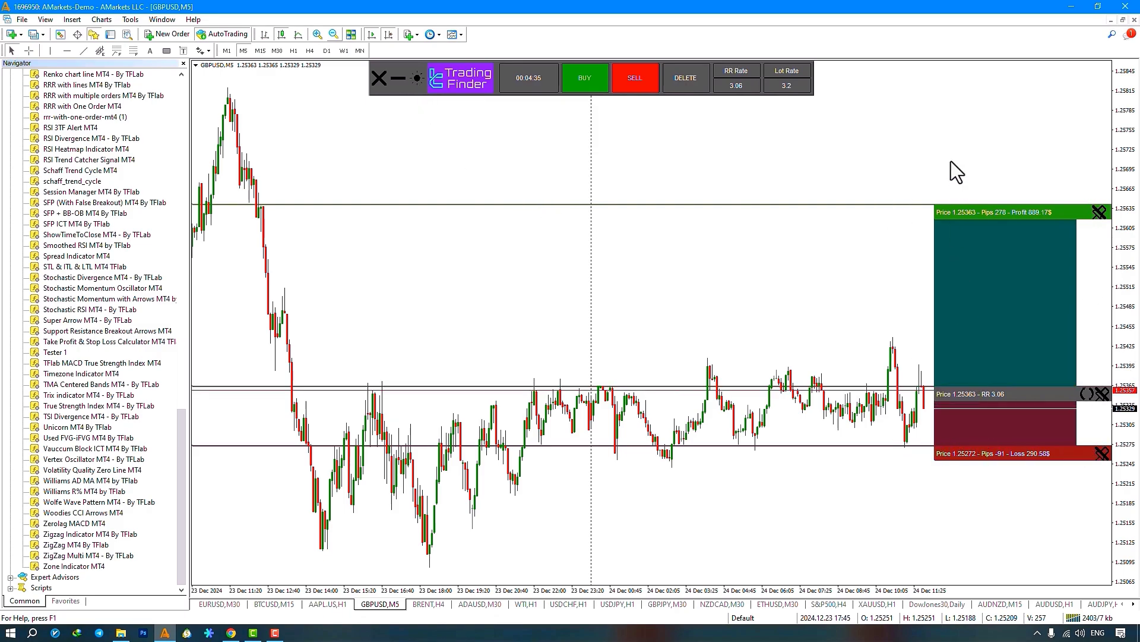
# Restore light box colours, set Lot Rate to 5, and move the panel to the lower left.
pyautogui.click(415, 77)
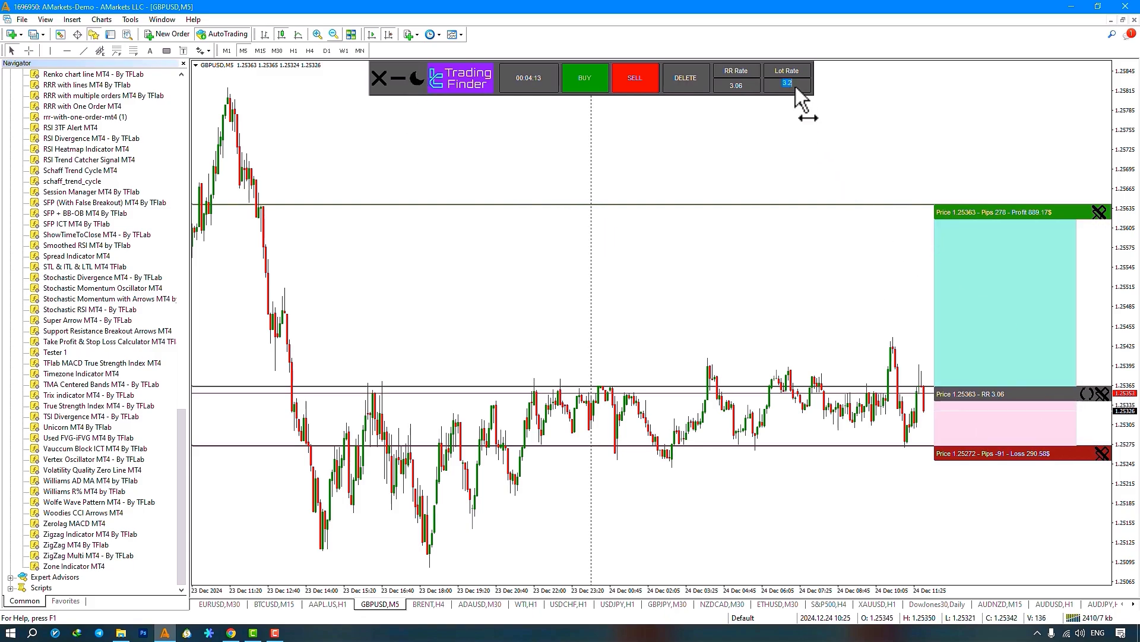
pyautogui.write('5')
pyautogui.press('Return')
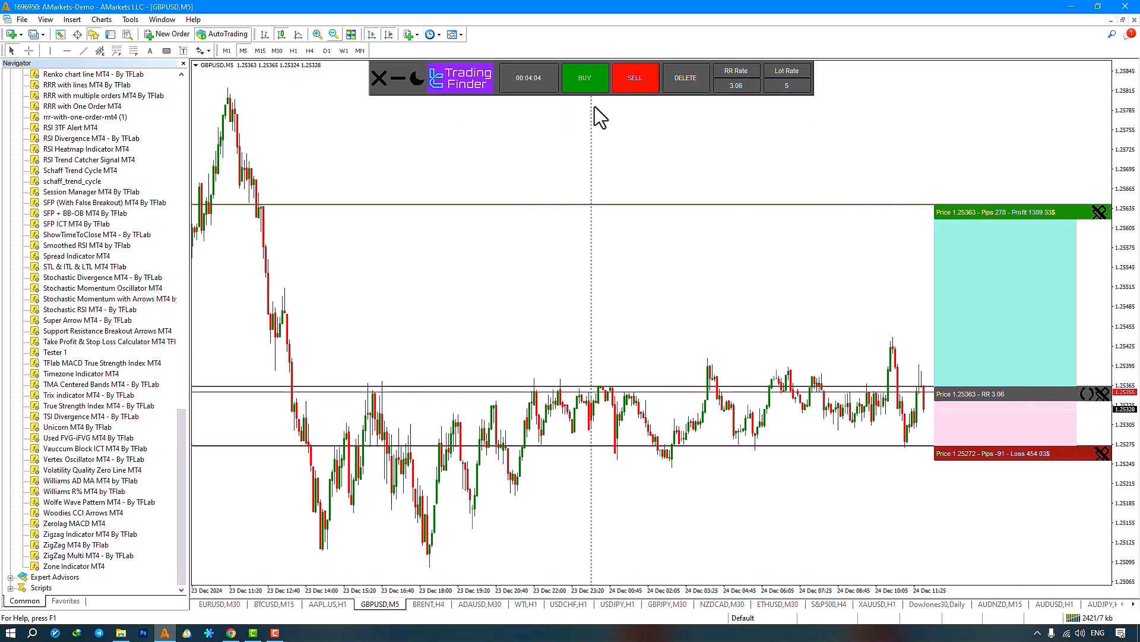
pyautogui.moveTo(455, 81); pyautogui.dragTo(748, 559)
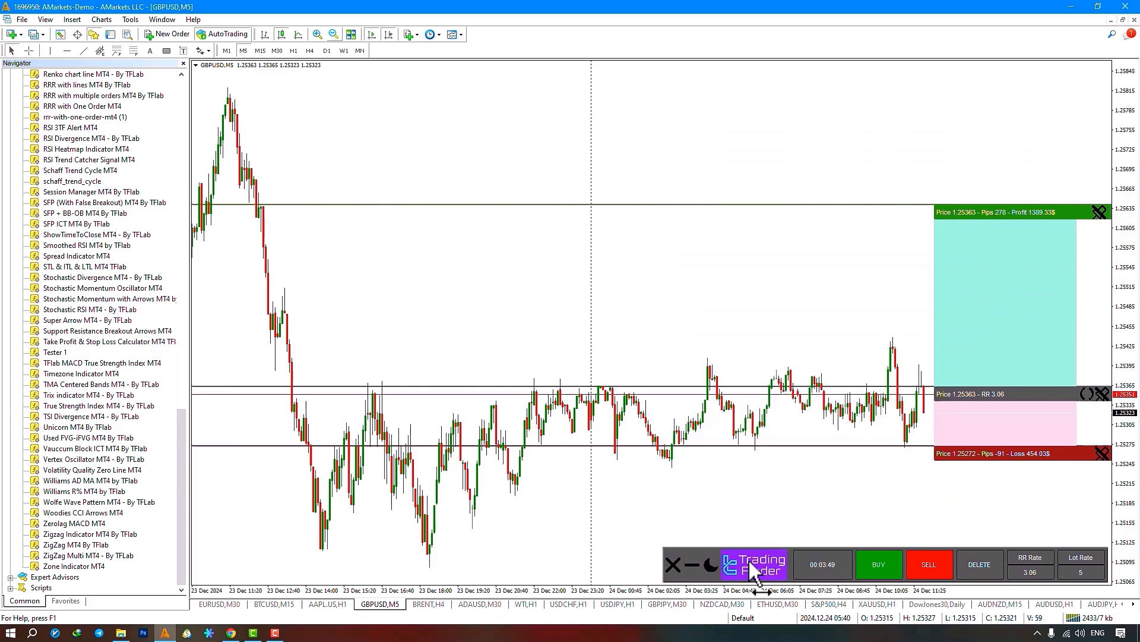
# Collapse and re-expand the calculator panel, then move it back to the chart's top centre.
pyautogui.click(692, 564)
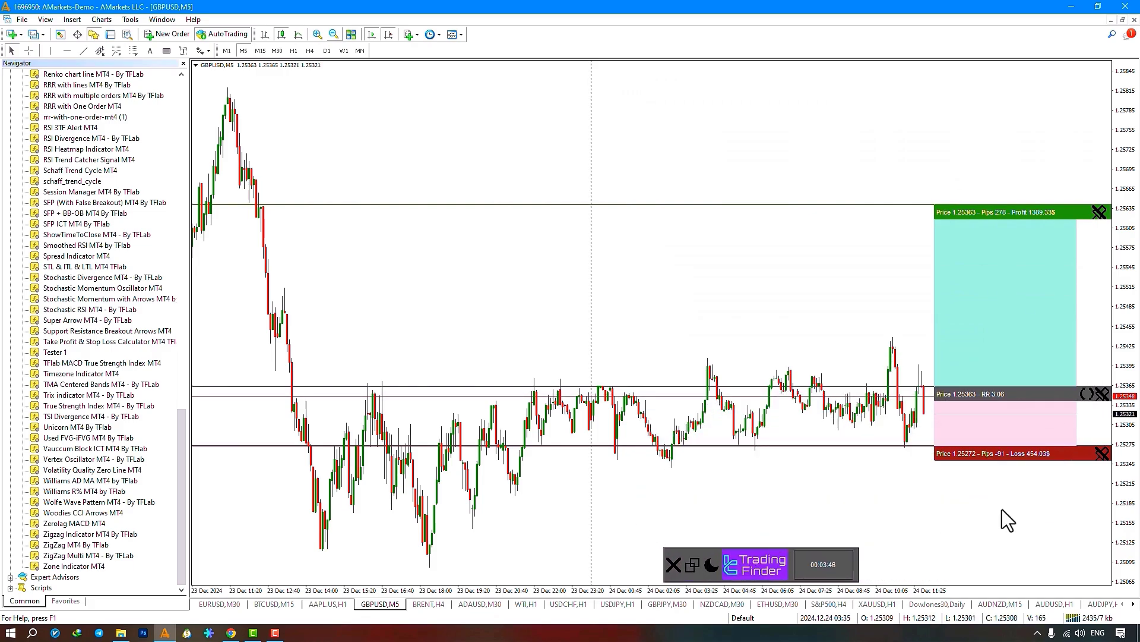
pyautogui.click(693, 565)
pyautogui.moveTo(791, 561); pyautogui.dragTo(461, 82)
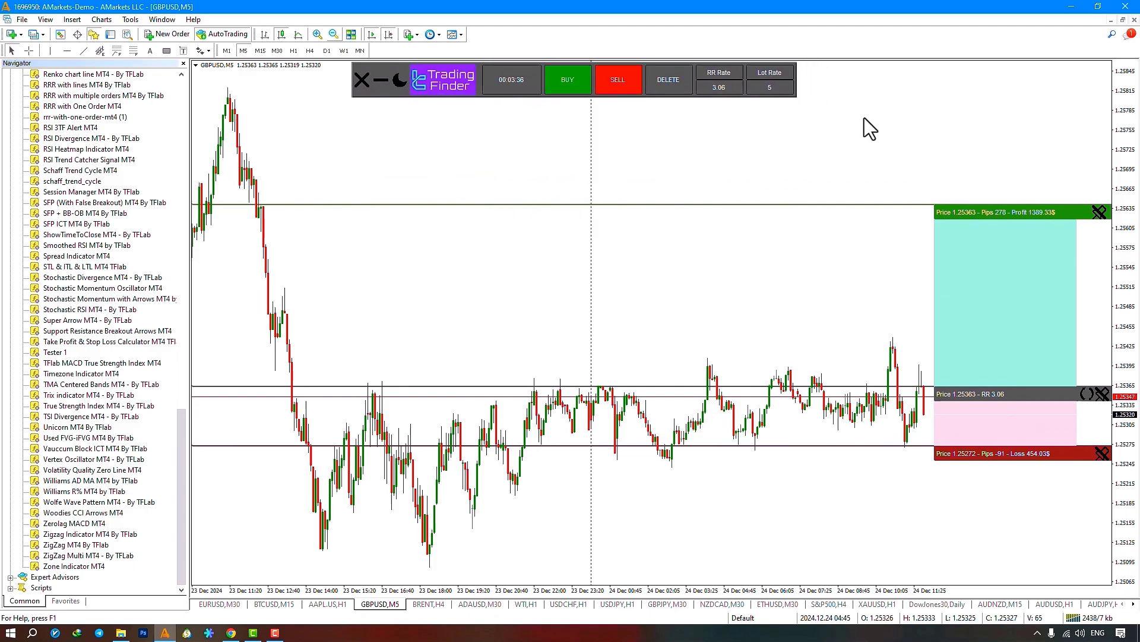